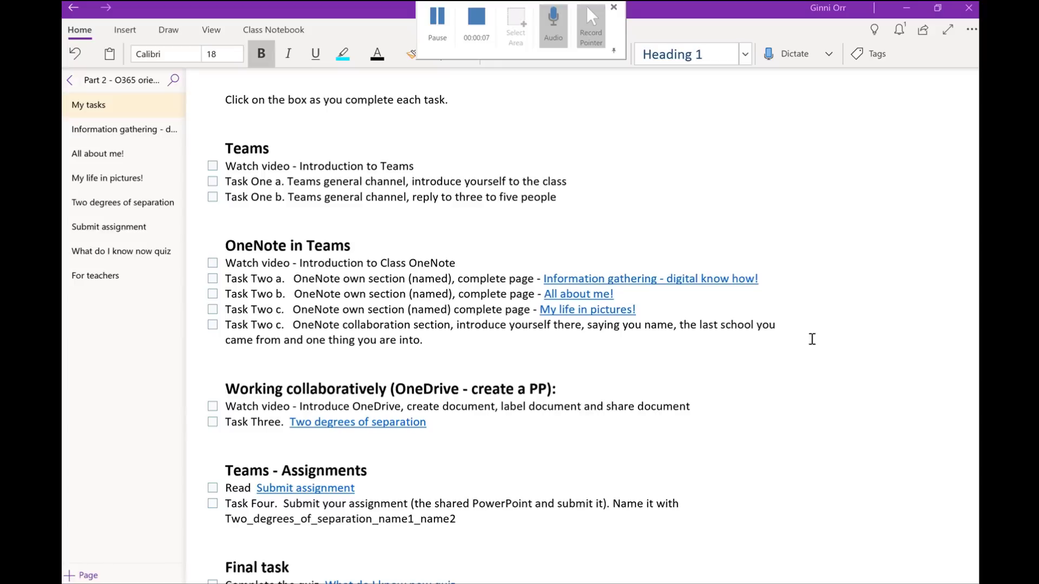
# Step: Review the My tasks page, switch to the browser and open Teams from the school mail's Office 365 apps
pyautogui.scroll(-2, 812, 339)
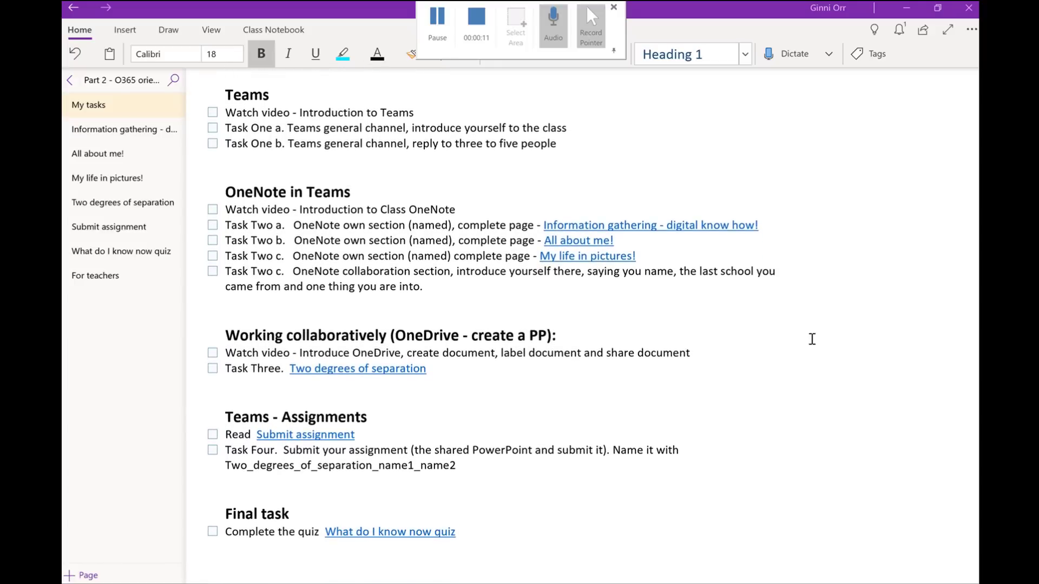
pyautogui.scroll(-1, 812, 339)
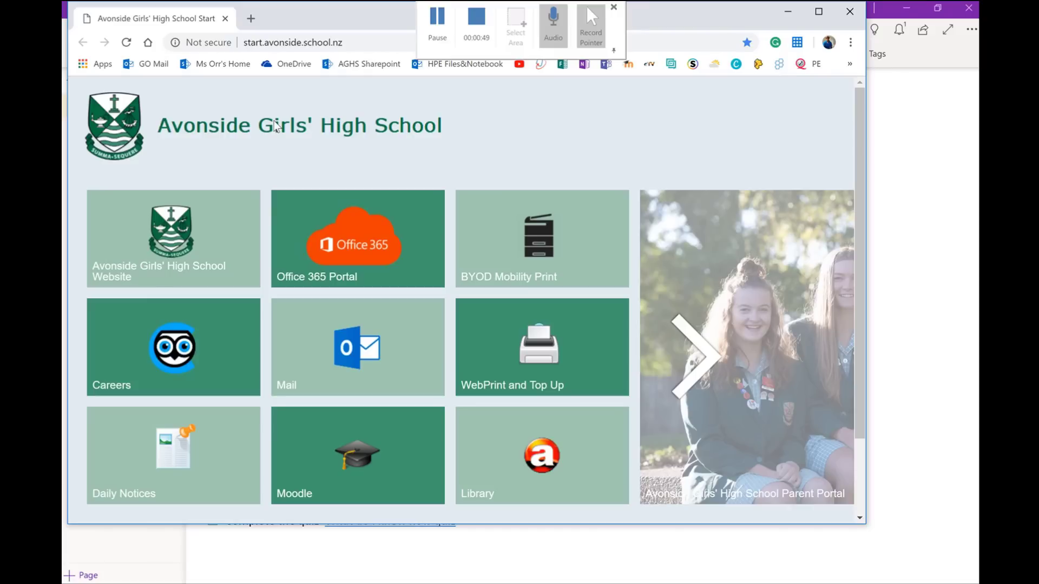
pyautogui.click(340, 344)
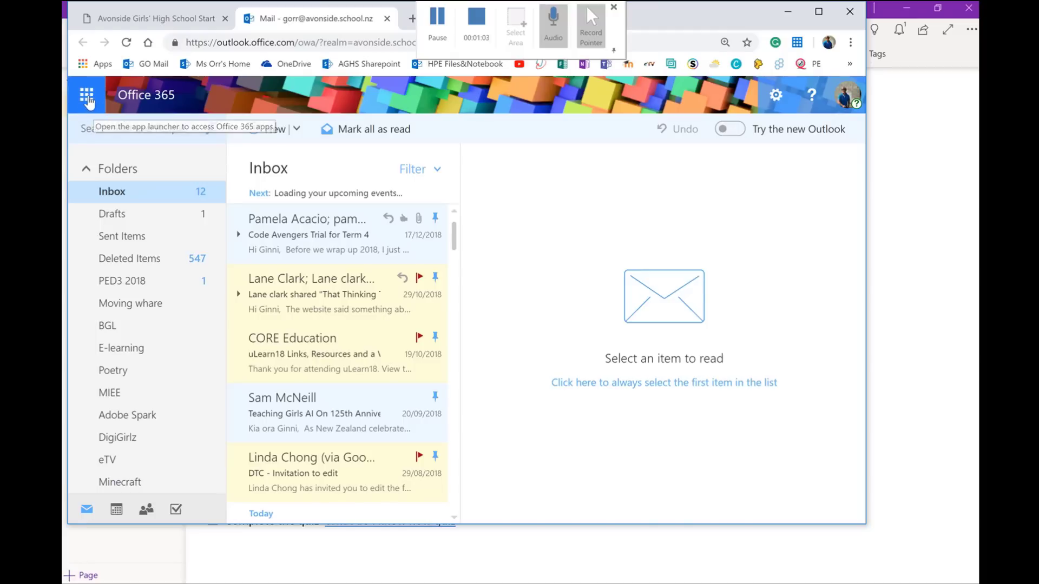
pyautogui.click(87, 98)
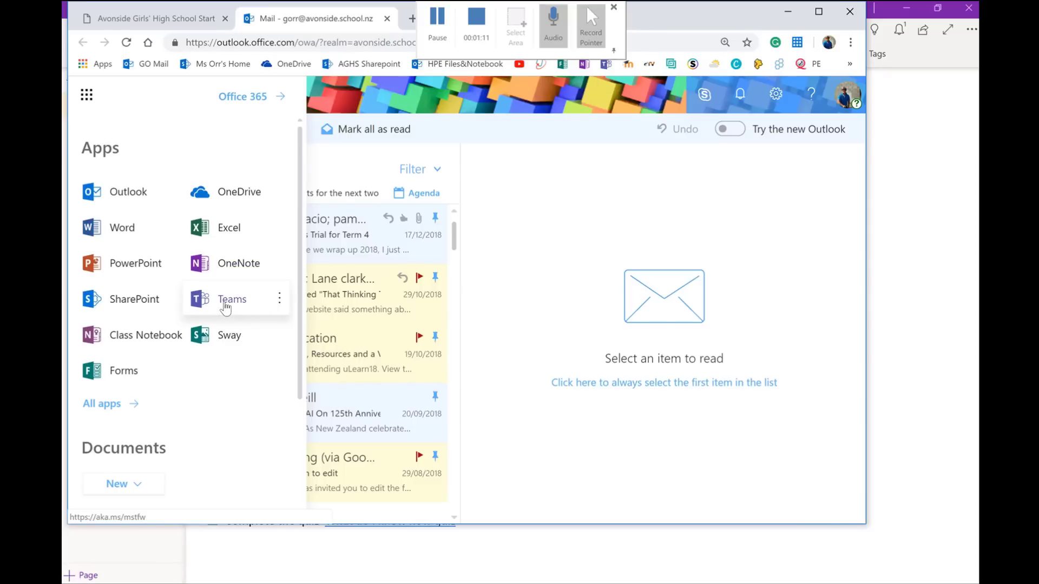
pyautogui.click(224, 303)
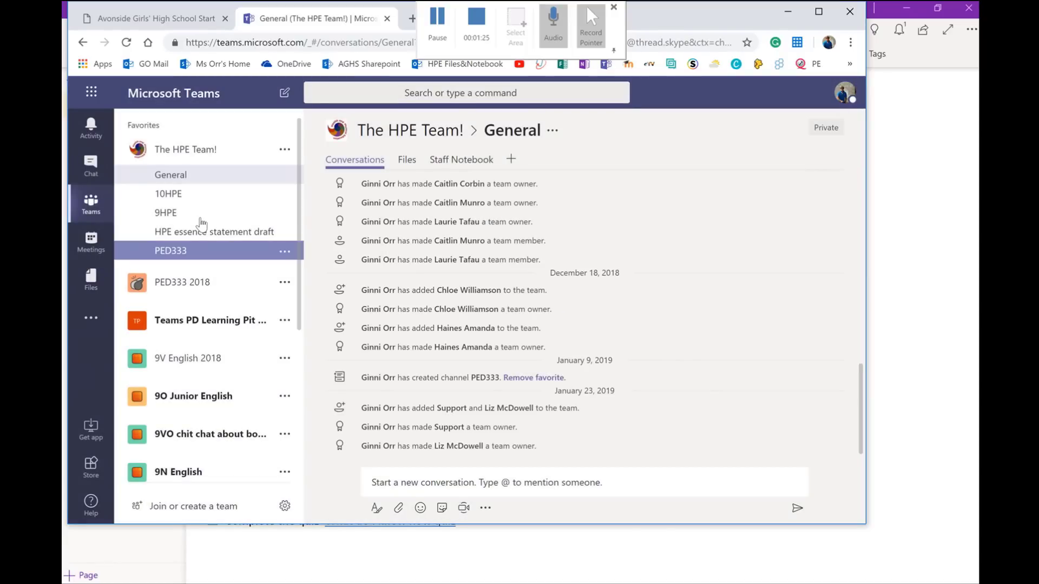
# Step: Look through the list of favourite teams and open the 9B HPE 2019 team
pyautogui.scroll(-3, 240, 389)
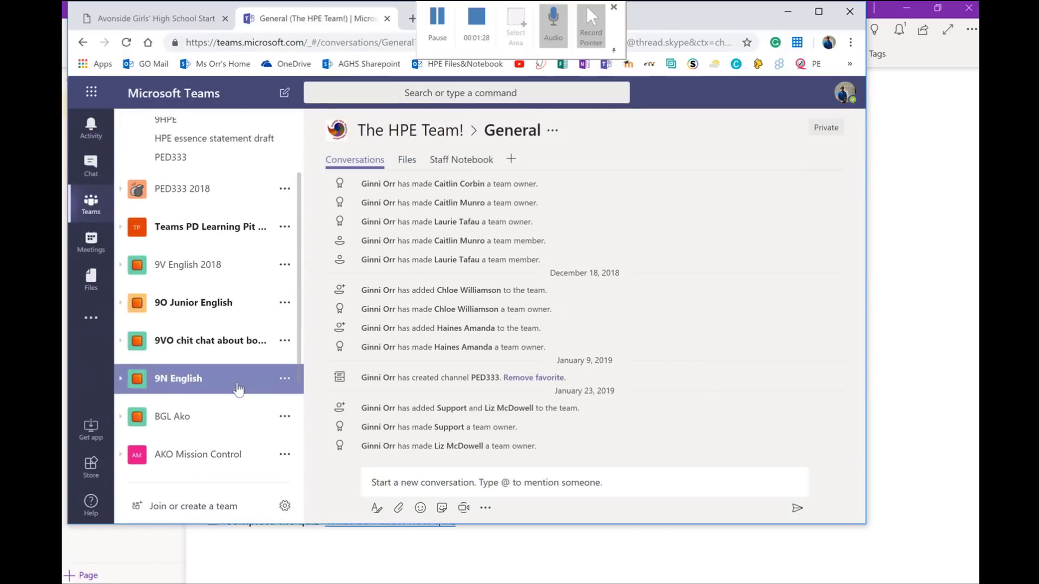
pyautogui.scroll(4, 238, 388)
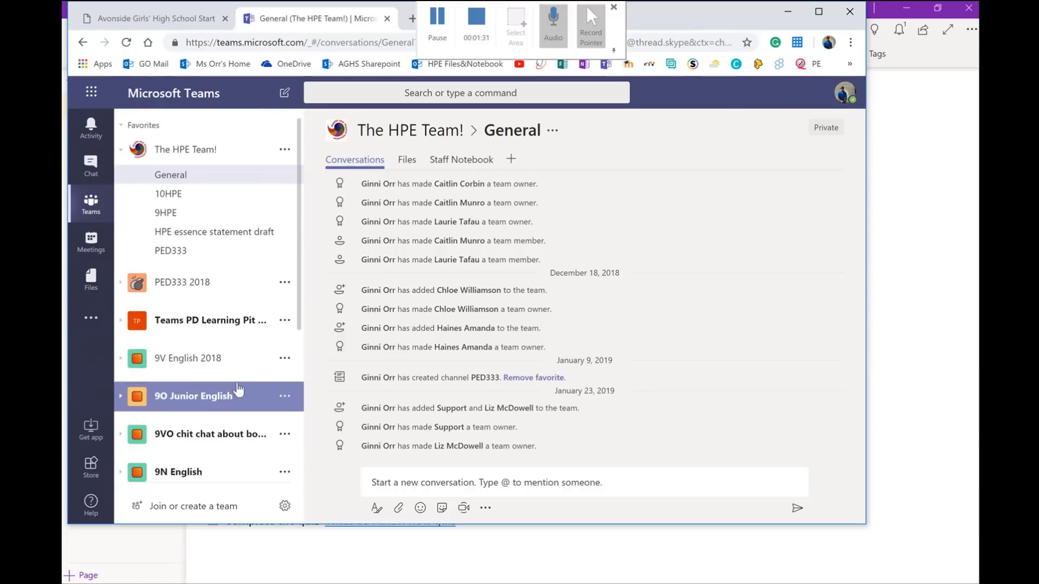
pyautogui.scroll(-3, 238, 388)
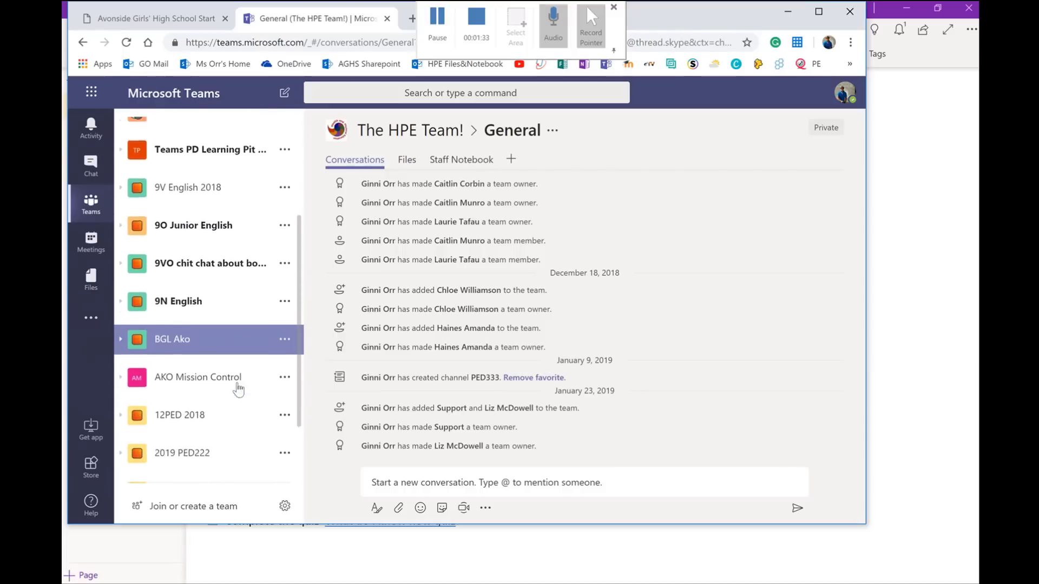
pyautogui.scroll(-2, 238, 388)
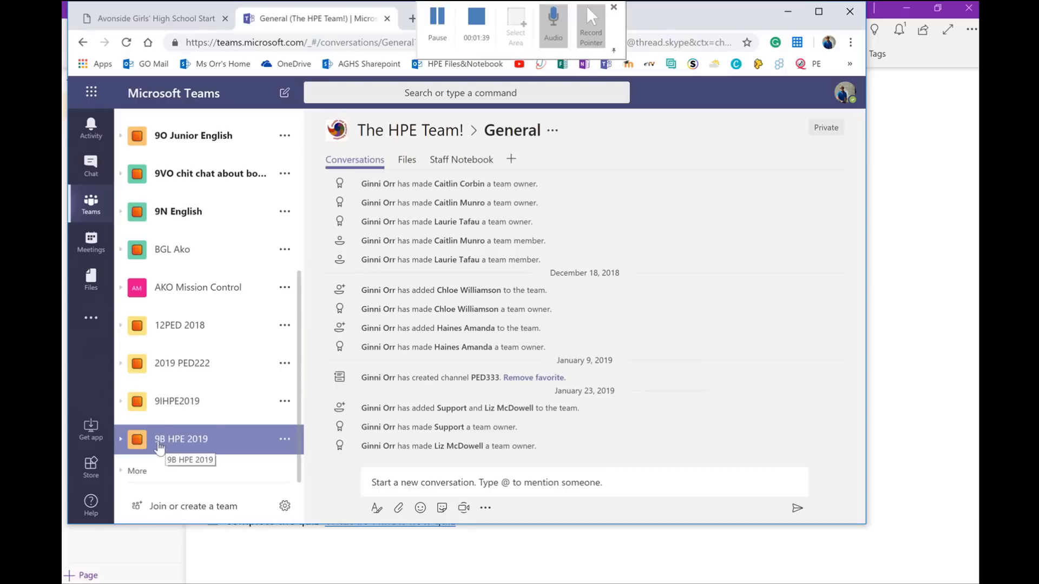
pyautogui.click(198, 443)
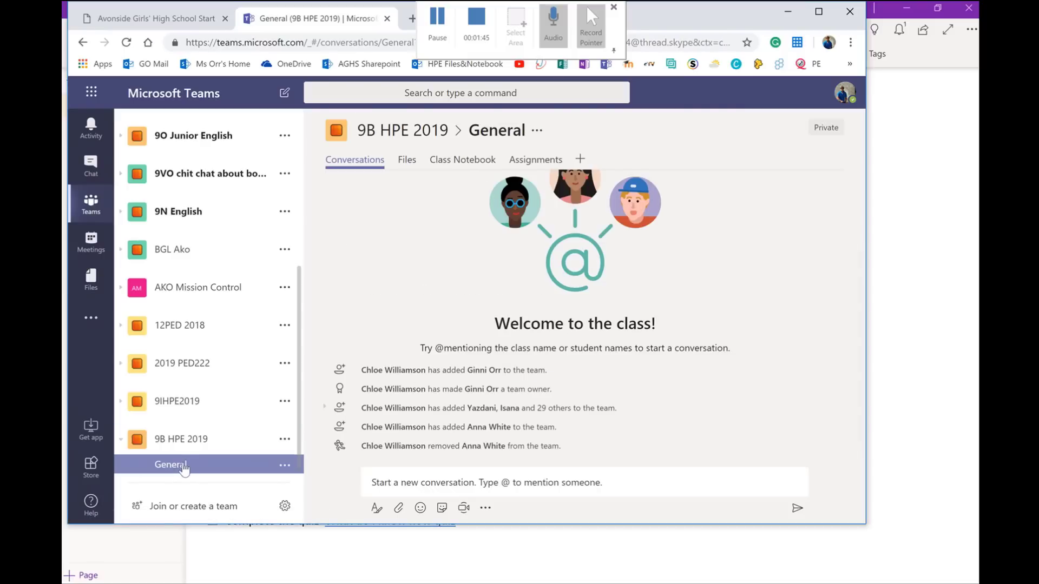
# Step: Collapse and re-expand the 9B HPE 2019 team, open its General channel and view the start of its conversations
pyautogui.scroll(-1, 184, 471)
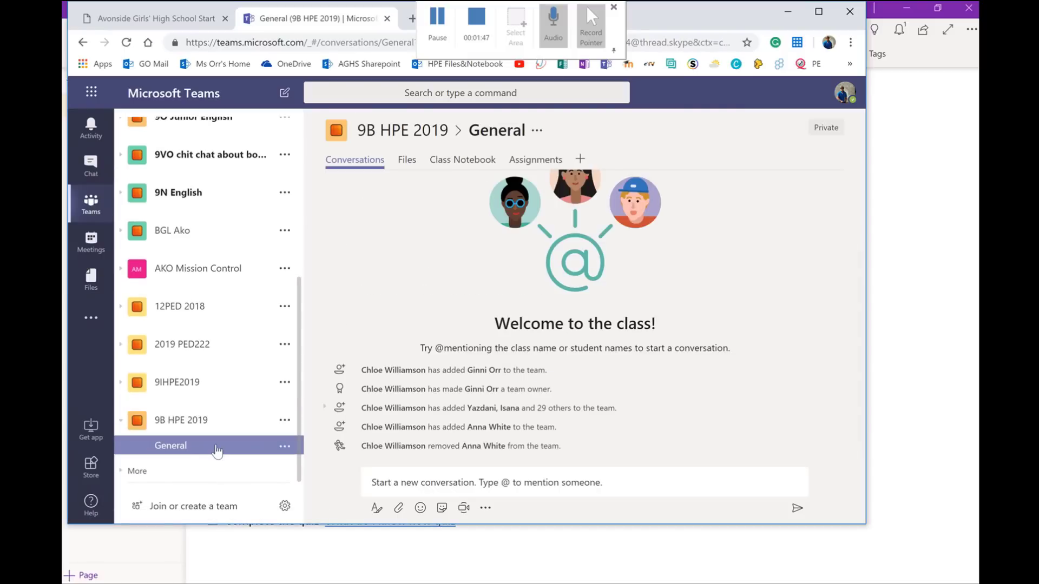
pyautogui.scroll(-1, 162, 444)
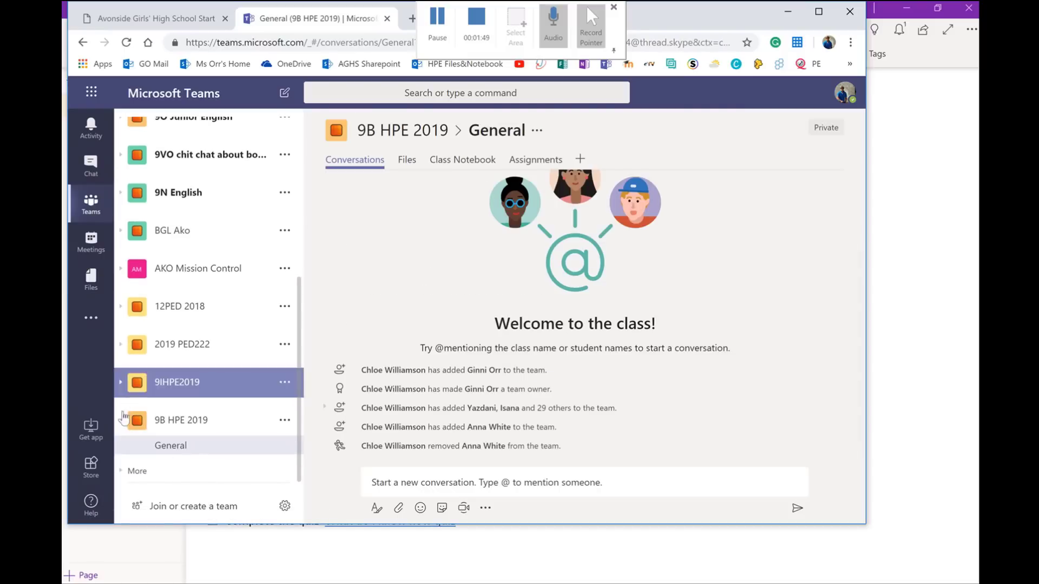
pyautogui.click(123, 418)
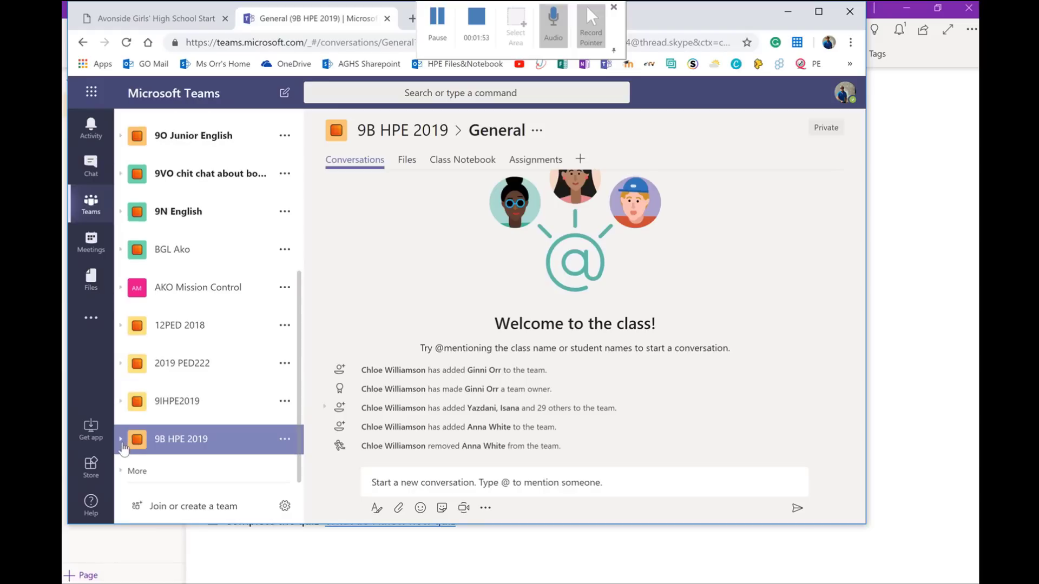
pyautogui.click(122, 440)
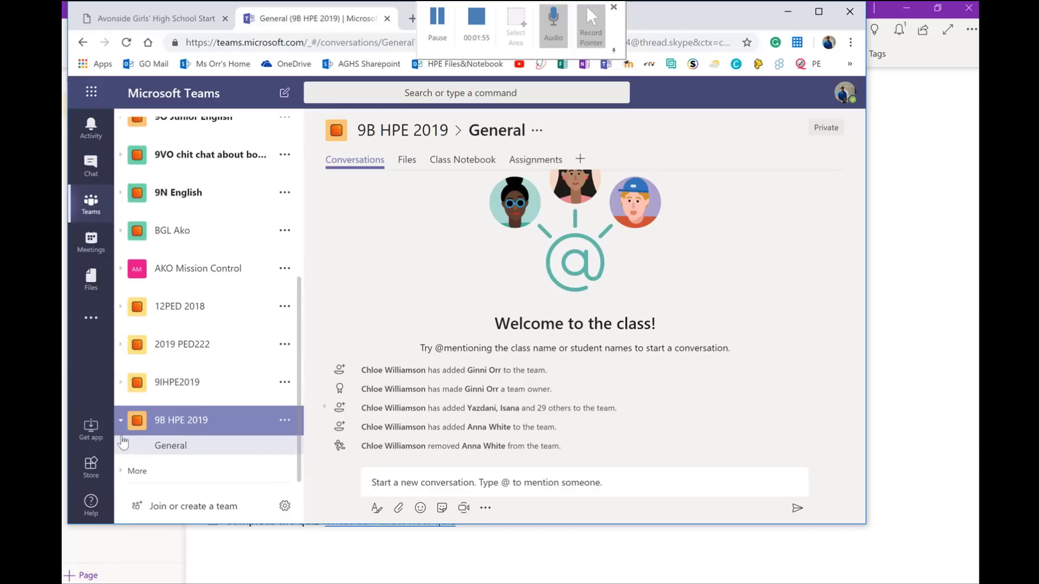
pyautogui.click(177, 449)
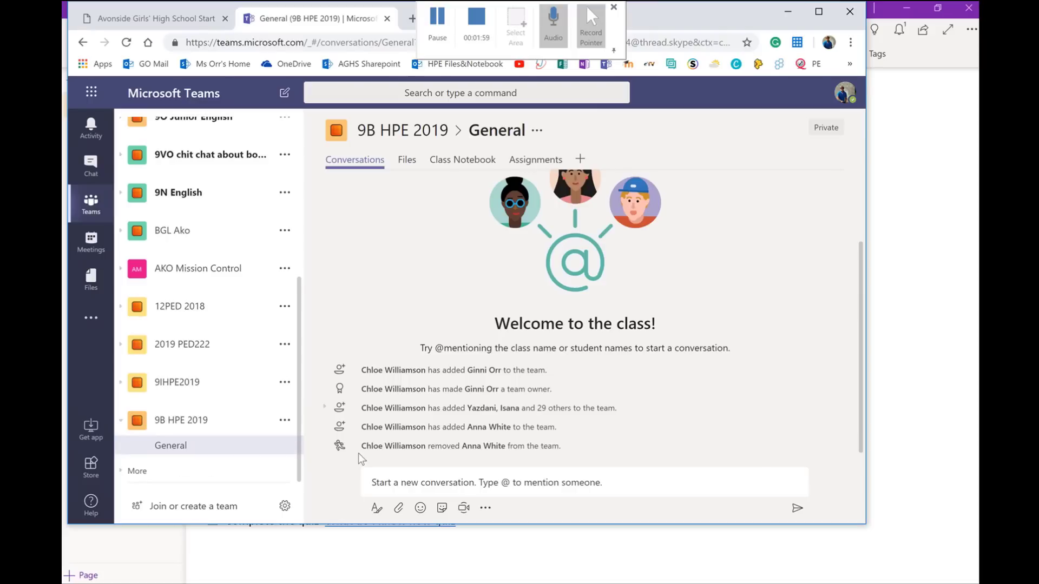
pyautogui.scroll(2, 358, 453)
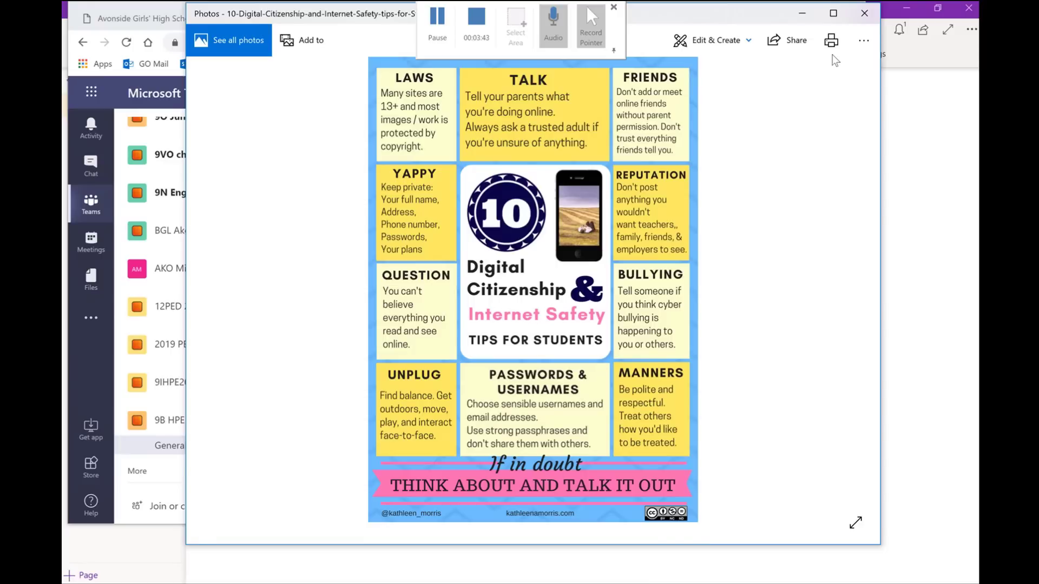
# Step: Minimize the internet safety poster and draft a message mentioning 9B HPE 2019 that greets the class, gives your first name and mentions Mountain biking
pyautogui.click(804, 14)
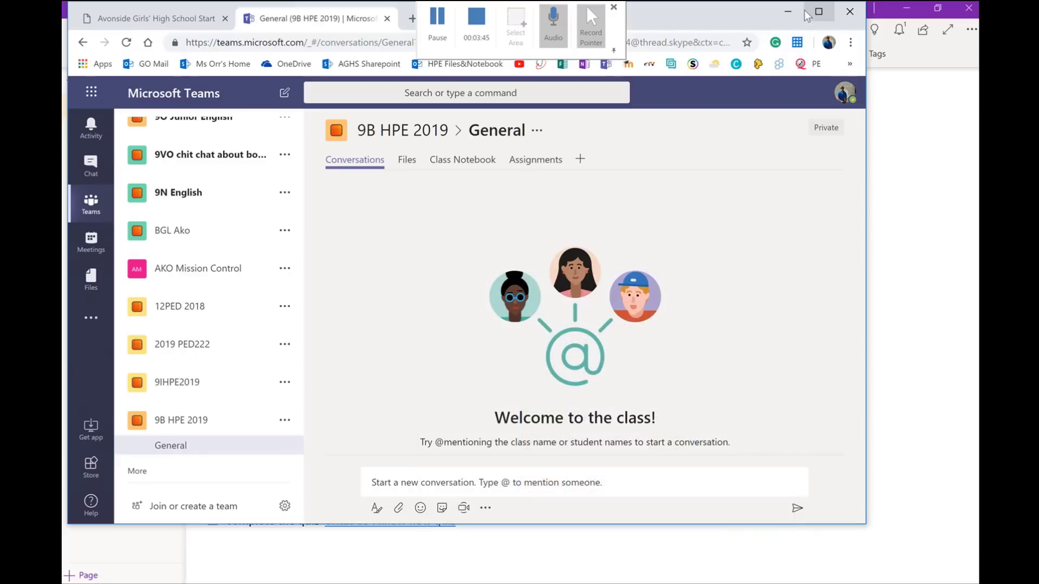
pyautogui.click(387, 482)
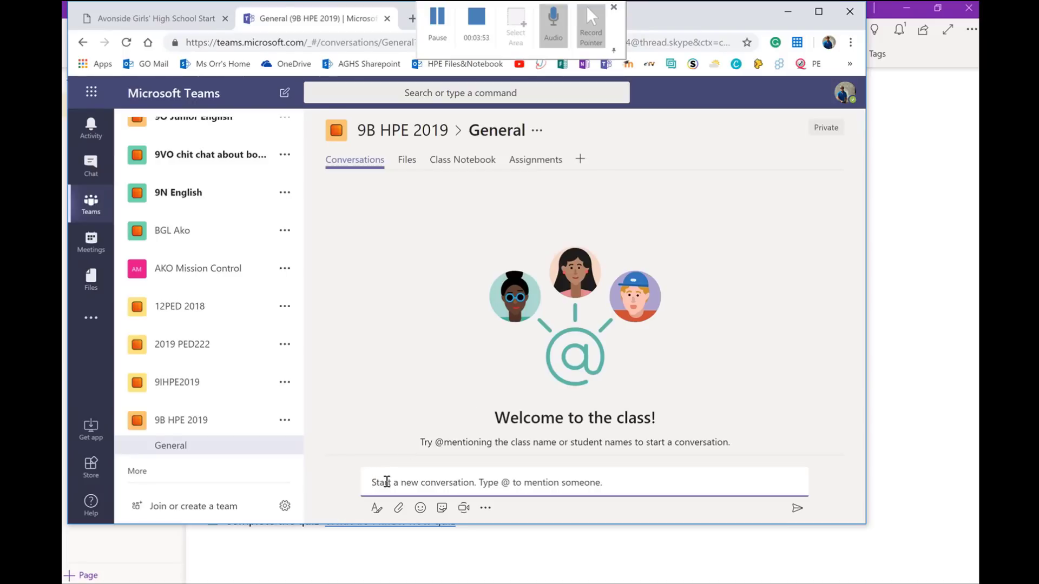
pyautogui.write('@')
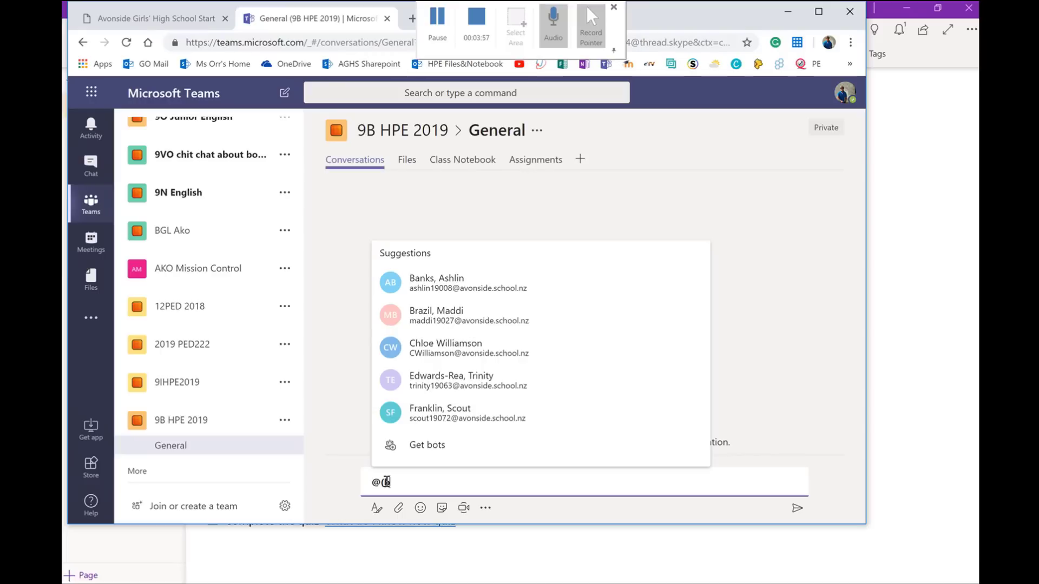
pyautogui.write('9B')
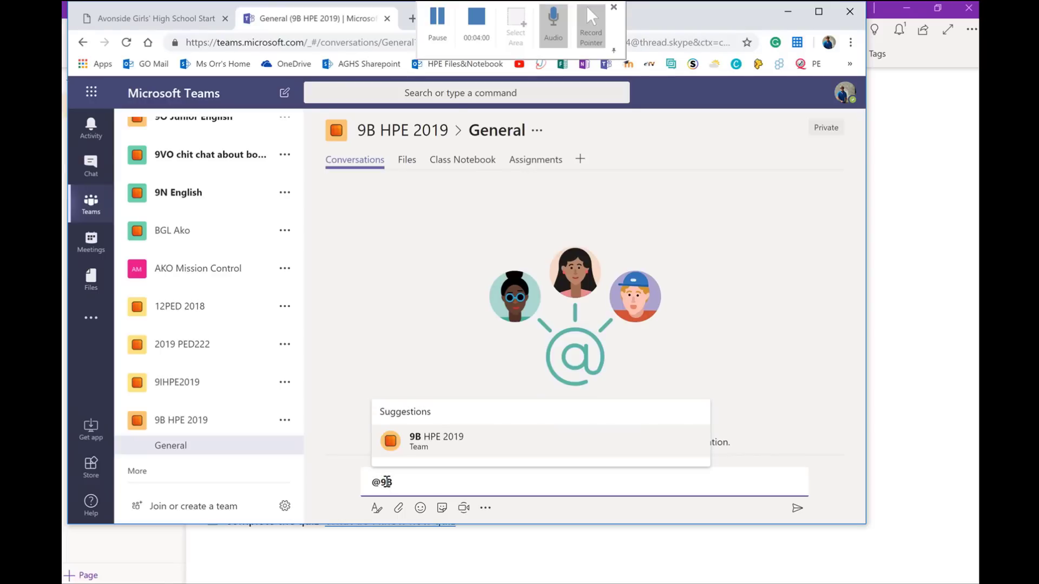
pyautogui.click(424, 439)
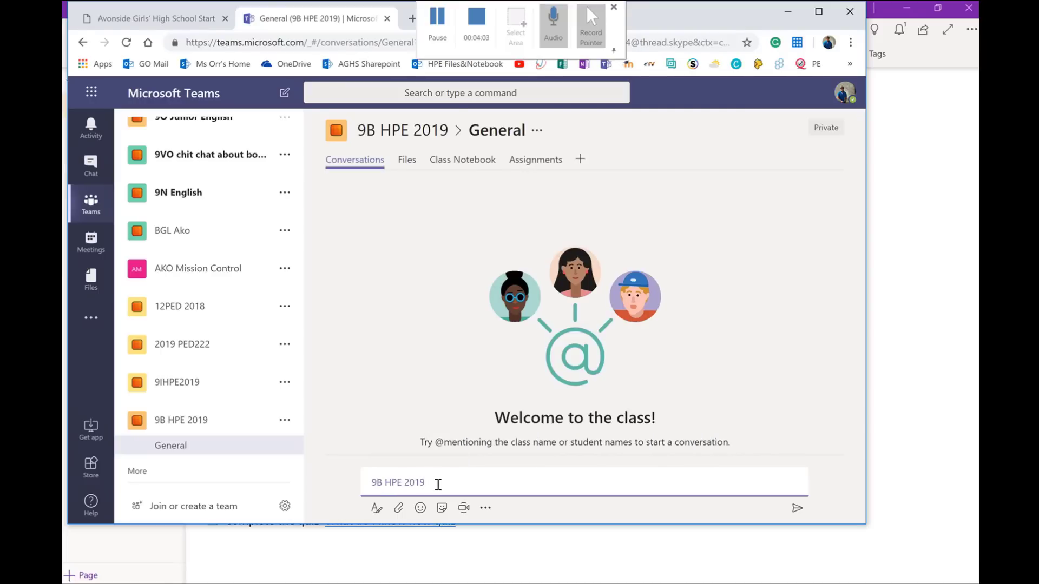
pyautogui.write('Hi there. My name is Gin')
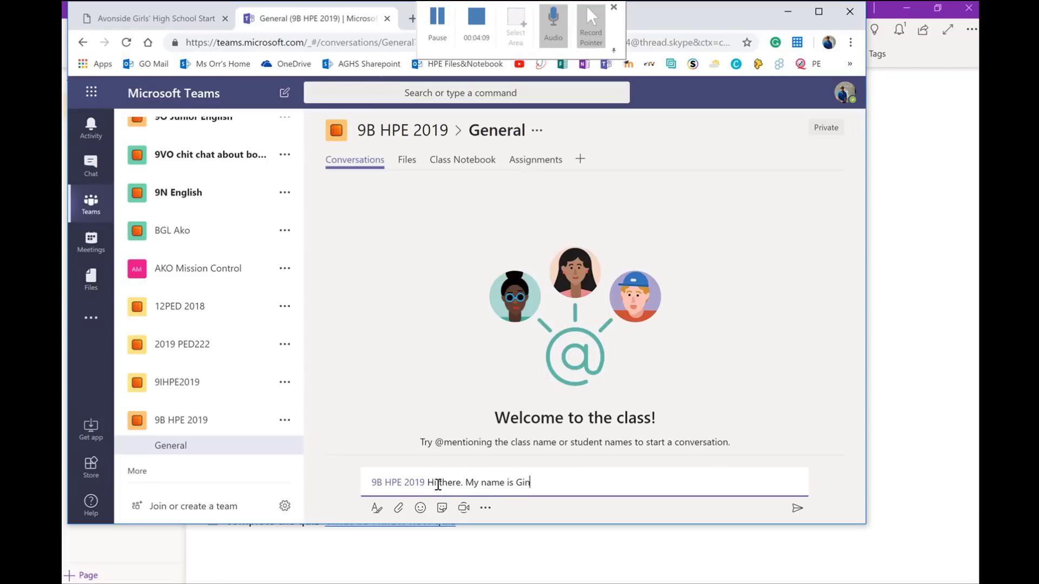
pyautogui.write("ni and I'm into Mountain biking.")
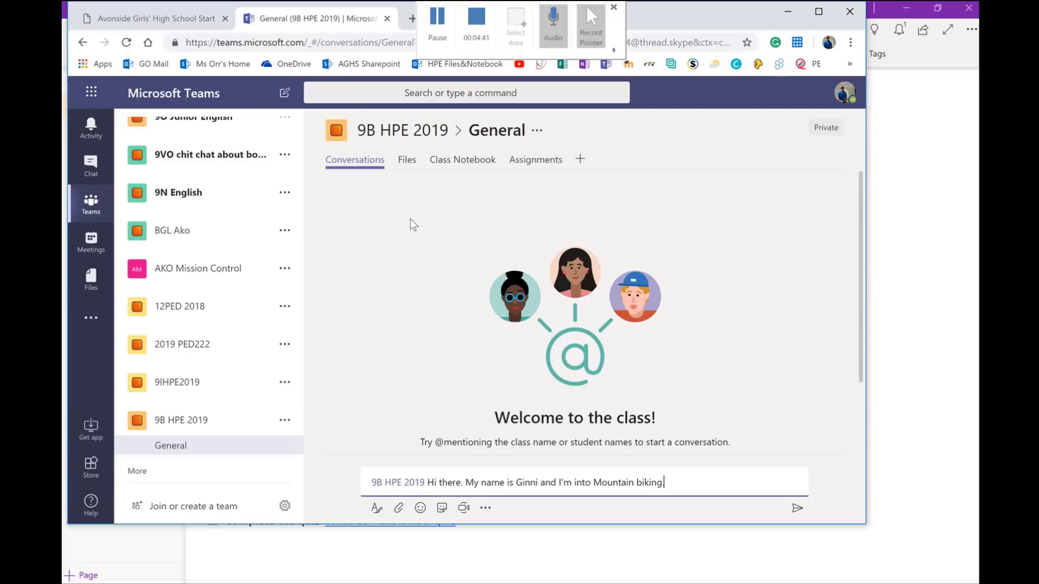
# Step: Delete the entire unsent introduction, including the team mention, from the General channel's message box
pyautogui.doubleClick(528, 417)
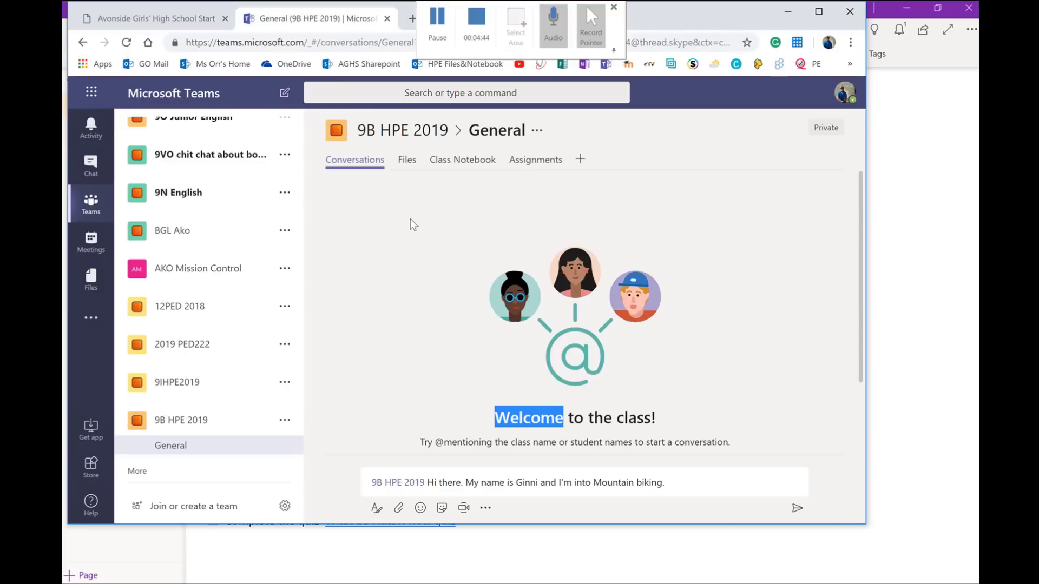
pyautogui.click(679, 482)
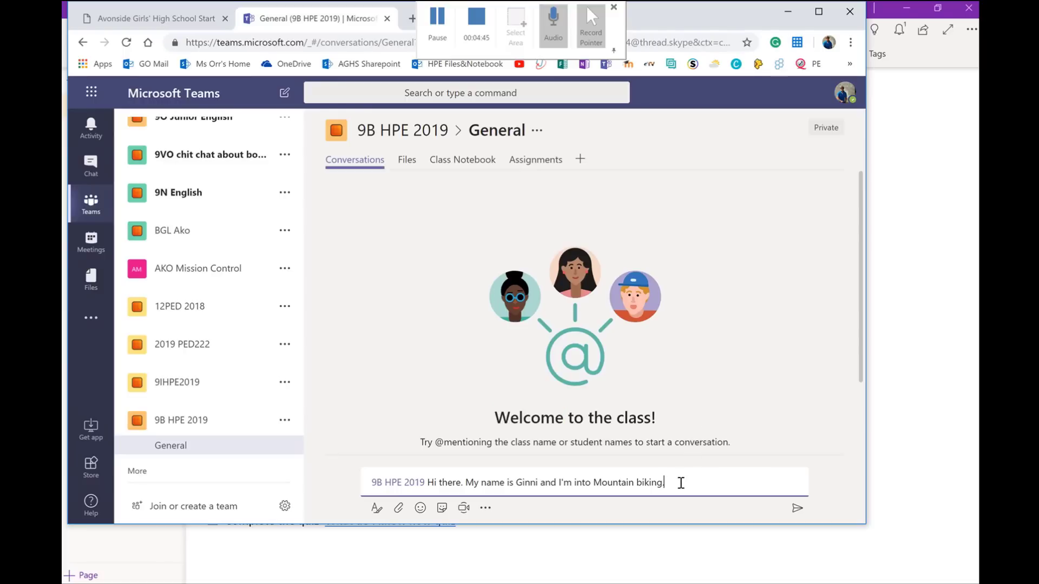
pyautogui.rightClick(323, 481)
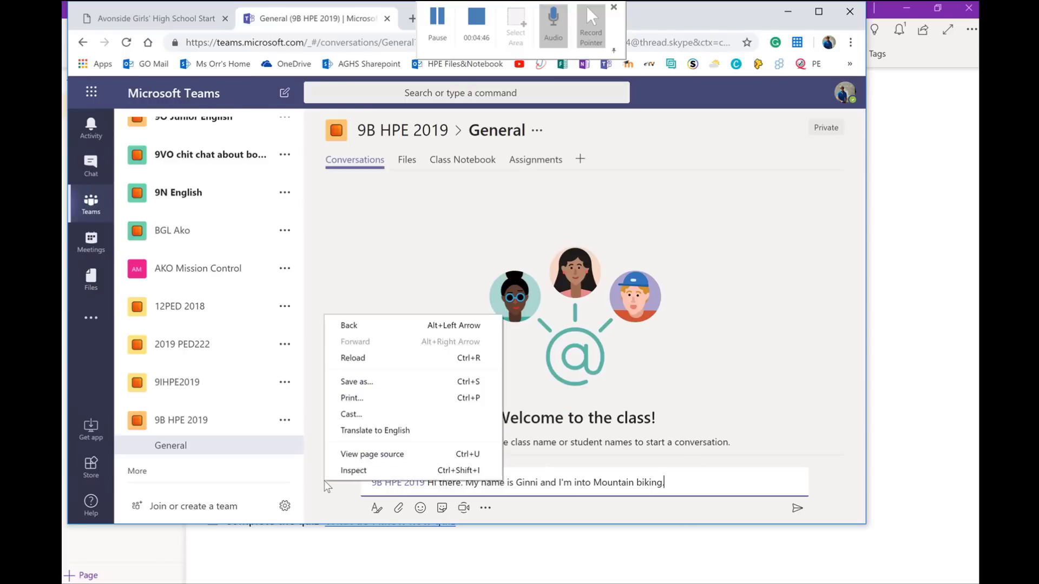
pyautogui.click(687, 477)
pyautogui.rightClick(392, 483)
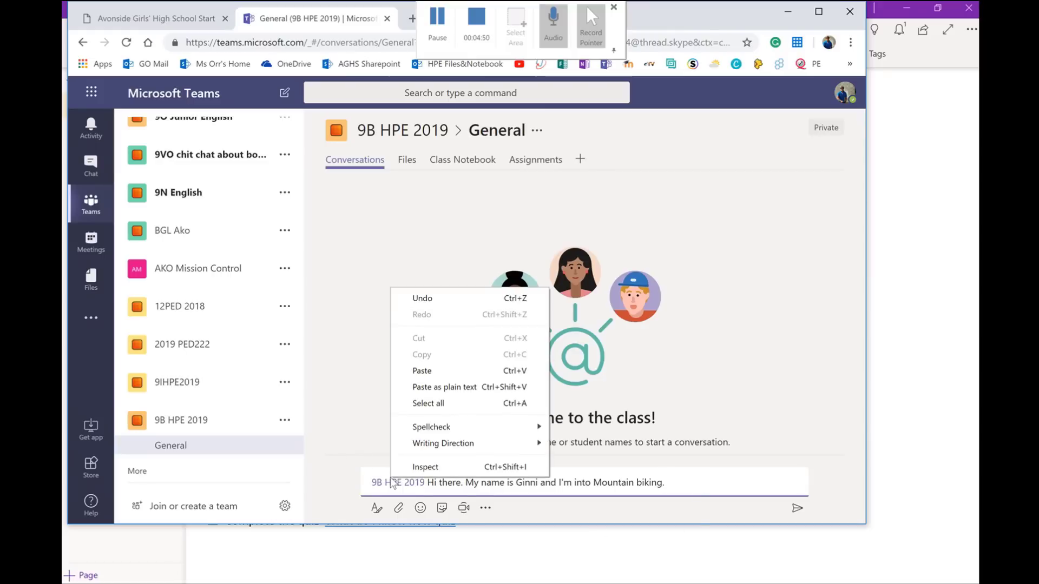
pyautogui.click(680, 480)
pyautogui.press('BackSpace')
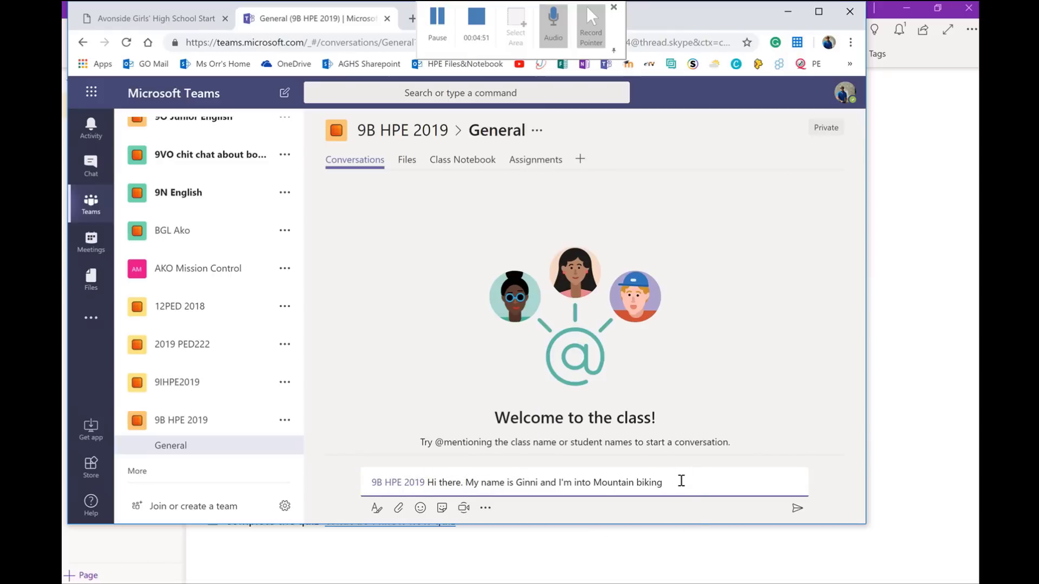
pyautogui.press('BackSpace')
pyautogui.press('BackSpace')
pyautogui.press('BackSpace')
pyautogui.press('BackSpace')
pyautogui.press('BackSpace')
pyautogui.press('BackSpace')
pyautogui.press('BackSpace')
pyautogui.press('BackSpace')
pyautogui.press('BackSpace')
pyautogui.press('BackSpace')
pyautogui.press('BackSpace')
pyautogui.press('BackSpace')
pyautogui.press('BackSpace')
pyautogui.press('BackSpace')
pyautogui.press('BackSpace')
pyautogui.press('BackSpace')
pyautogui.press('BackSpace')
pyautogui.press('BackSpace')
pyautogui.press('BackSpace')
pyautogui.press('BackSpace')
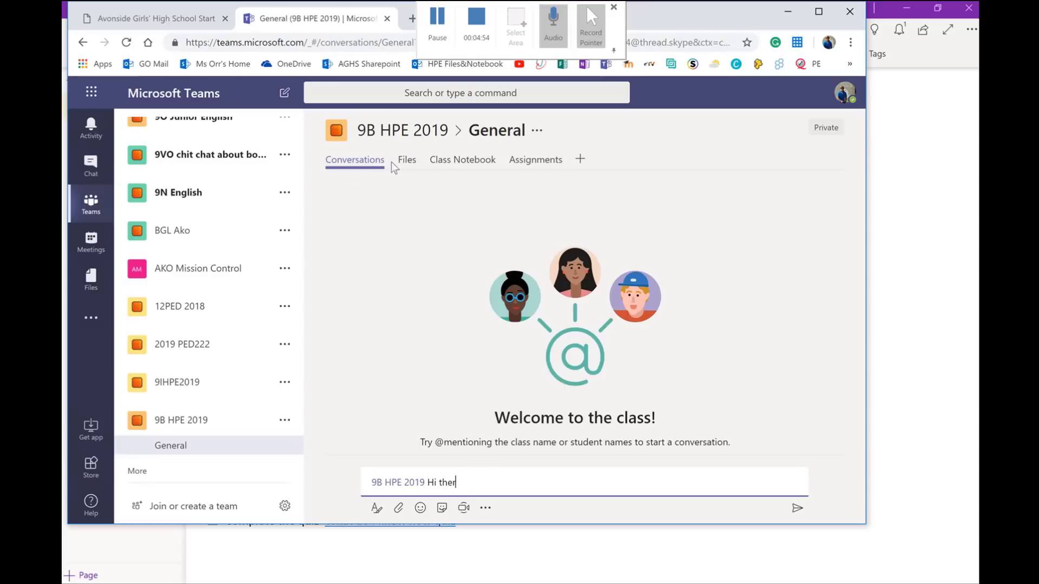
pyautogui.press('BackSpace')
pyautogui.press('BackSpace')
pyautogui.press('BackSpace')
pyautogui.press('BackSpace')
pyautogui.press('BackSpace')
pyautogui.press('BackSpace')
pyautogui.press('BackSpace')
pyautogui.press('BackSpace')
pyautogui.press('BackSpace')
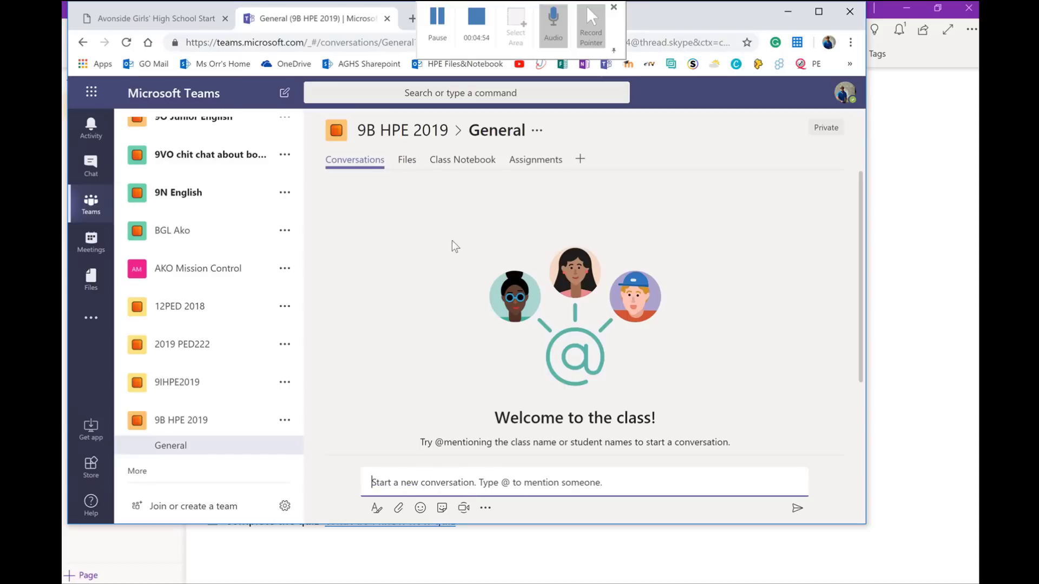
# Step: View the General channel's Files, Class Notebook and Assignments pages in turn, and return to the OneNote task list
pyautogui.click(405, 161)
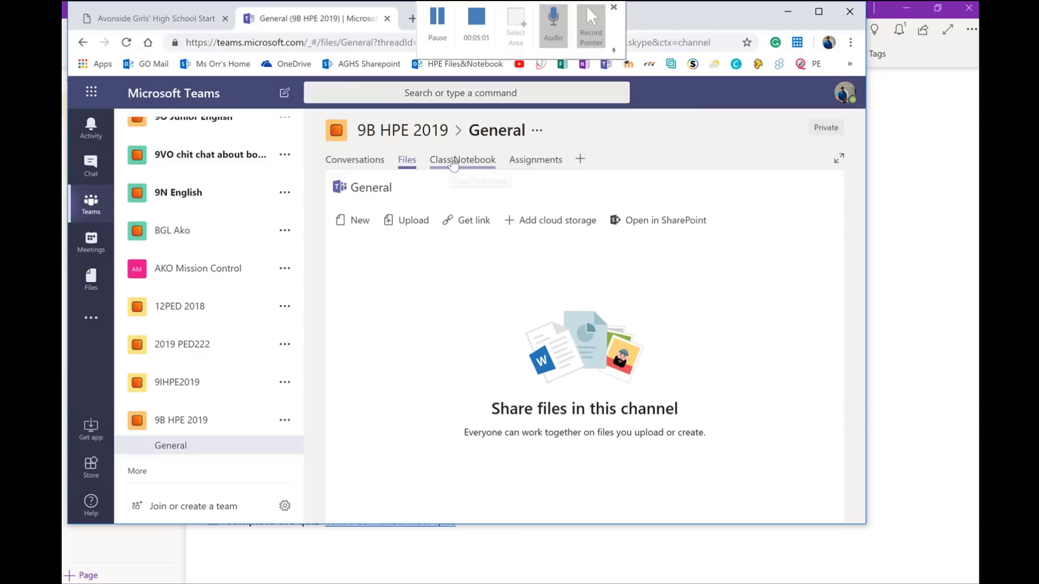
pyautogui.click(458, 161)
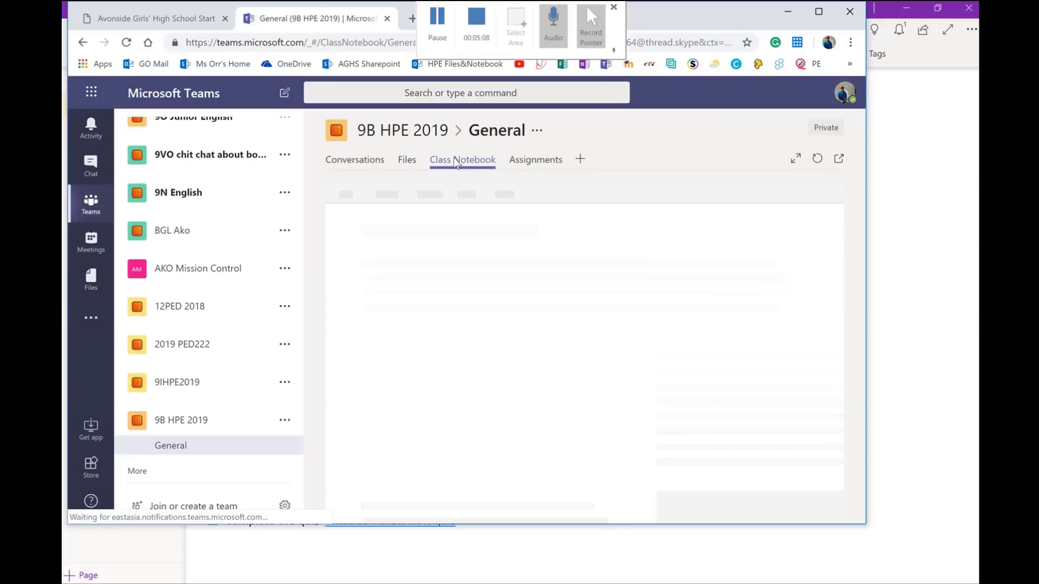
pyautogui.click(533, 161)
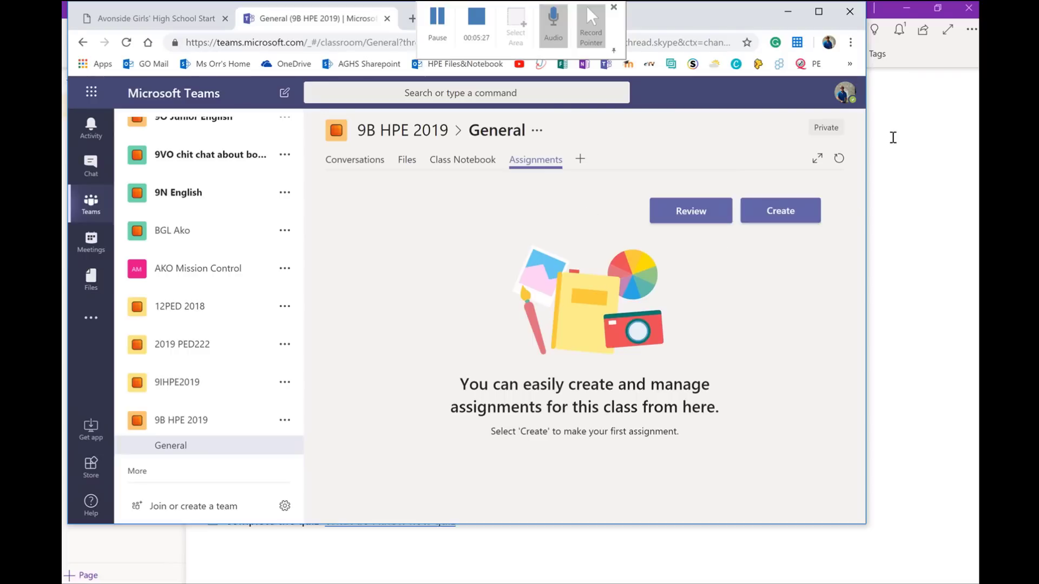
pyautogui.click(897, 174)
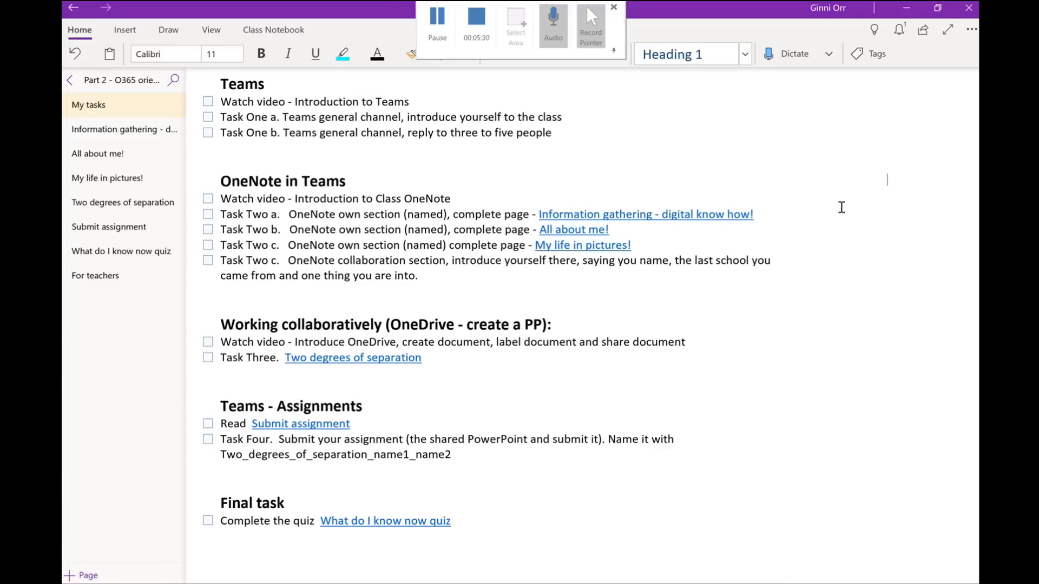